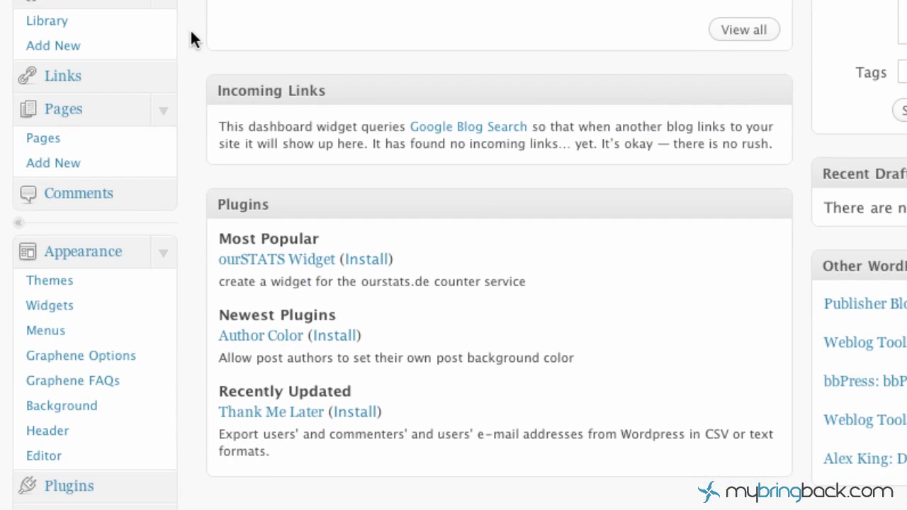
# Create a new empty custom menu named 'Main' from Appearance > Menus.
pyautogui.click(49, 335)
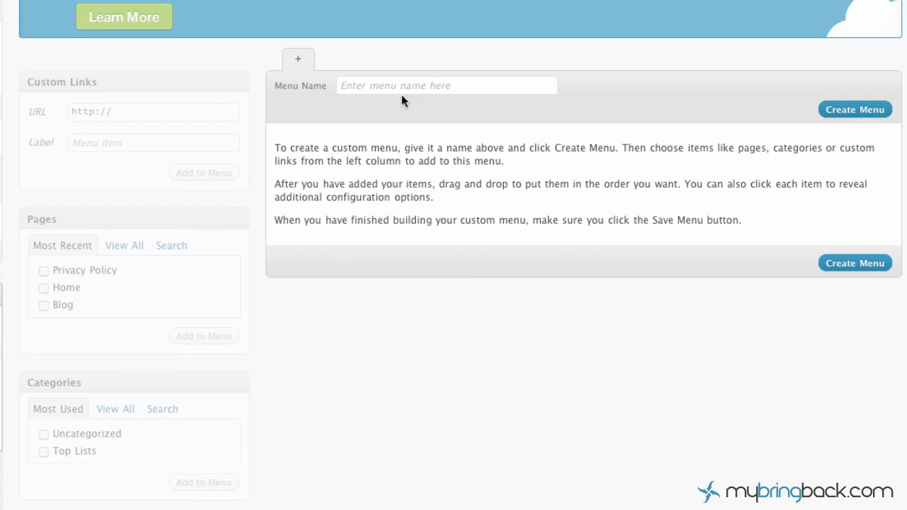
pyautogui.click(401, 94)
pyautogui.write('Main')
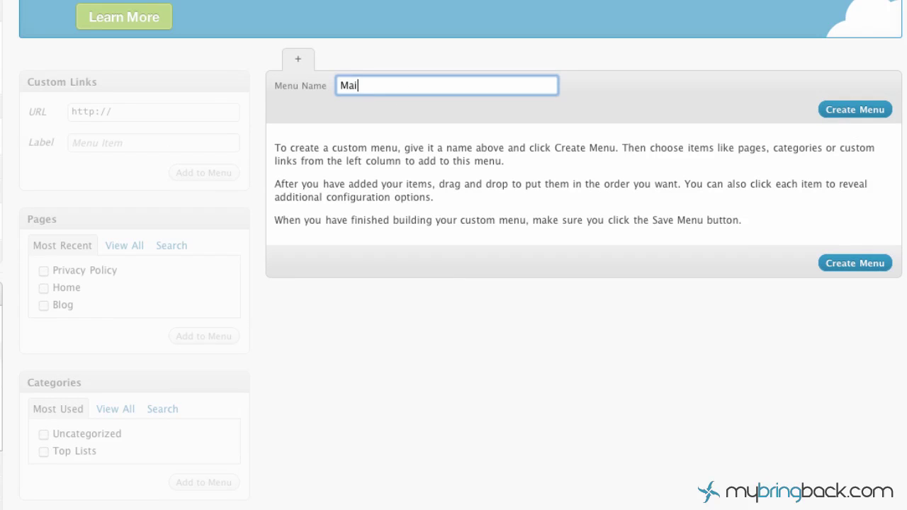
pyautogui.click(841, 110)
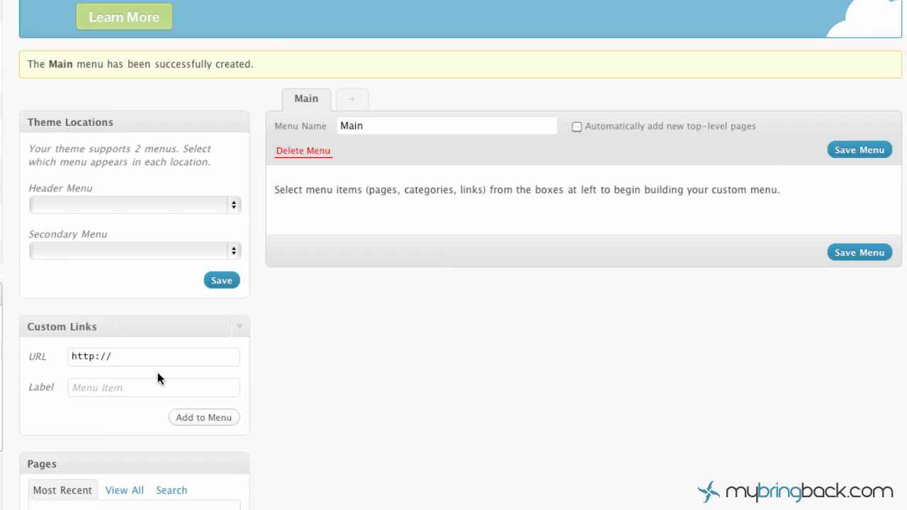
pyautogui.scroll(-1, 283, 306)
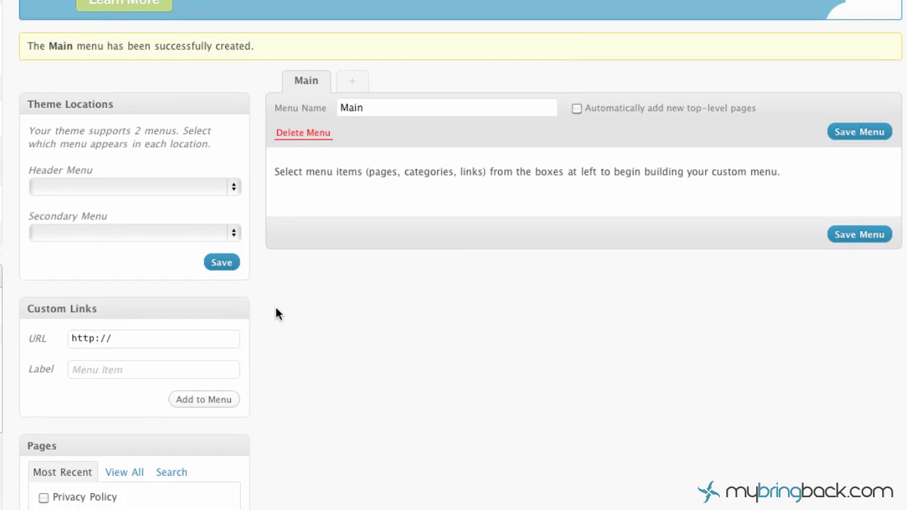
pyautogui.scroll(-1, 275, 314)
pyautogui.scroll(-3, 274, 309)
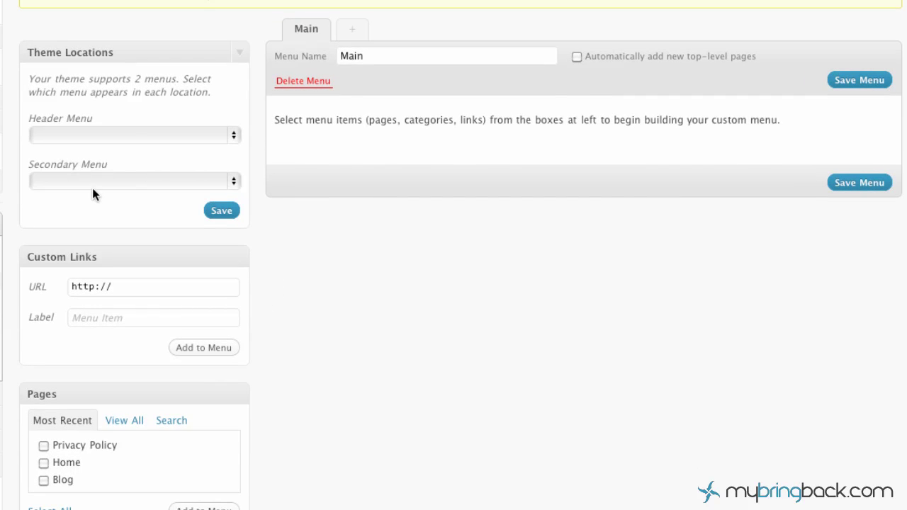
pyautogui.scroll(-3, 90, 267)
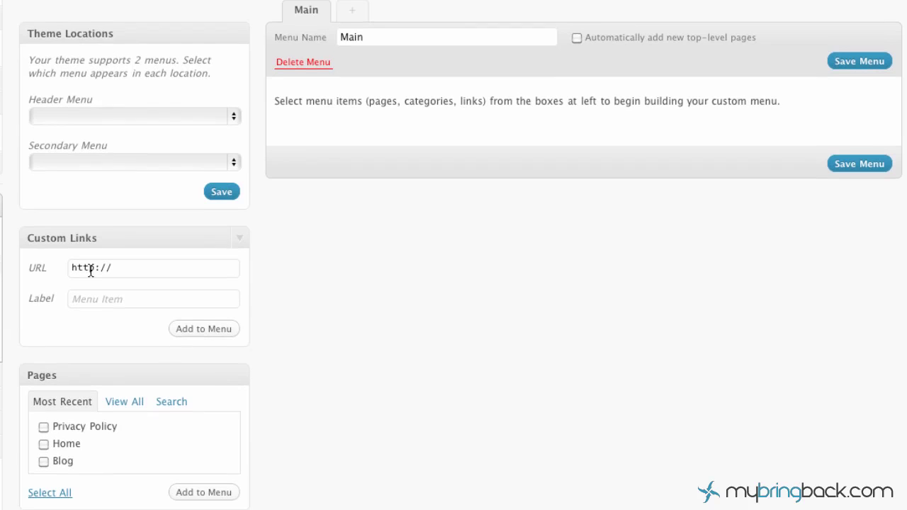
pyautogui.scroll(-3, 86, 268)
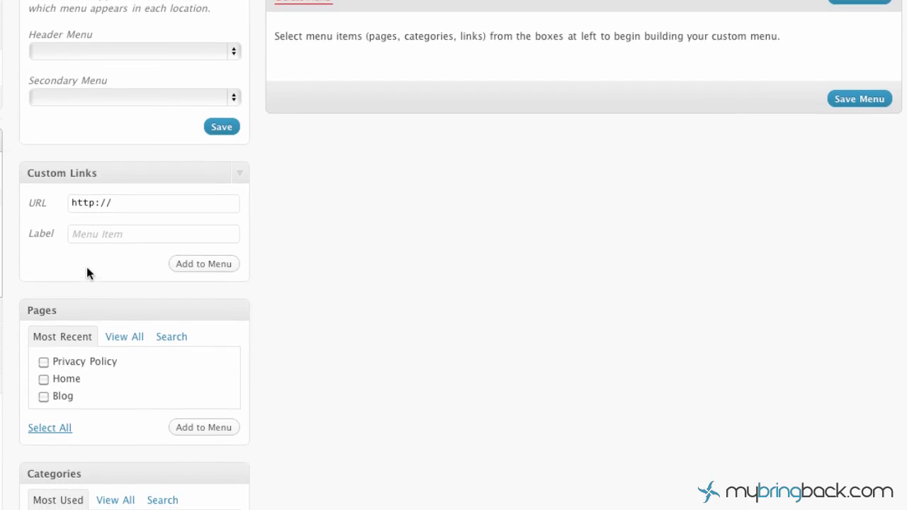
pyautogui.scroll(-3, 87, 269)
pyautogui.scroll(-5, 84, 274)
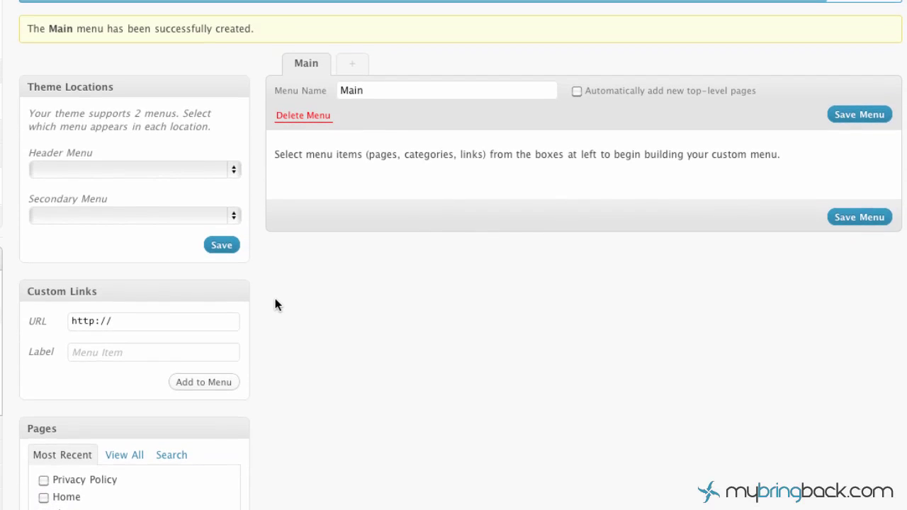
pyautogui.scroll(-3, 276, 300)
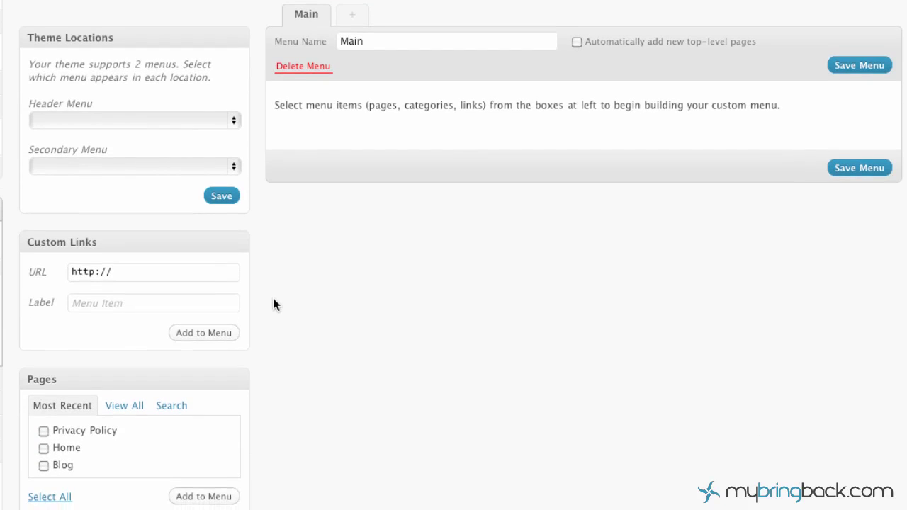
pyautogui.click(144, 265)
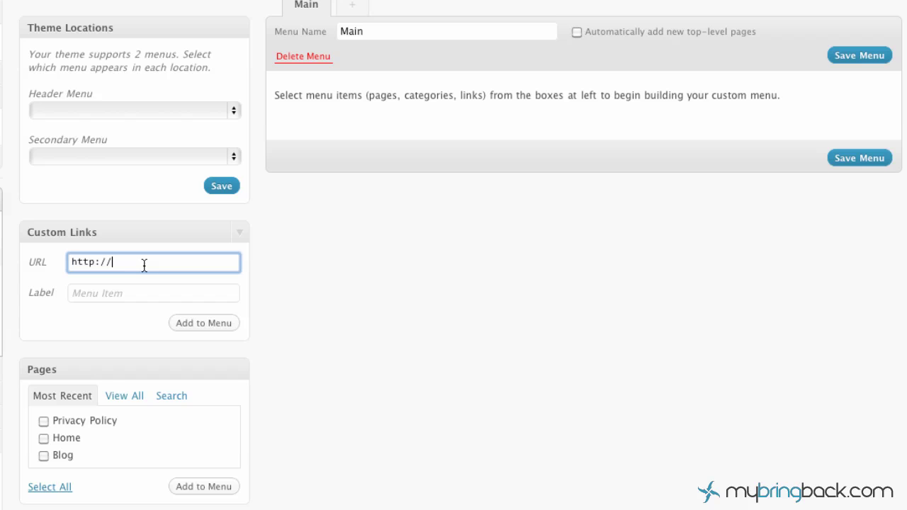
pyautogui.write('www.google.com')
pyautogui.press('Tab')
pyautogui.write('Go')
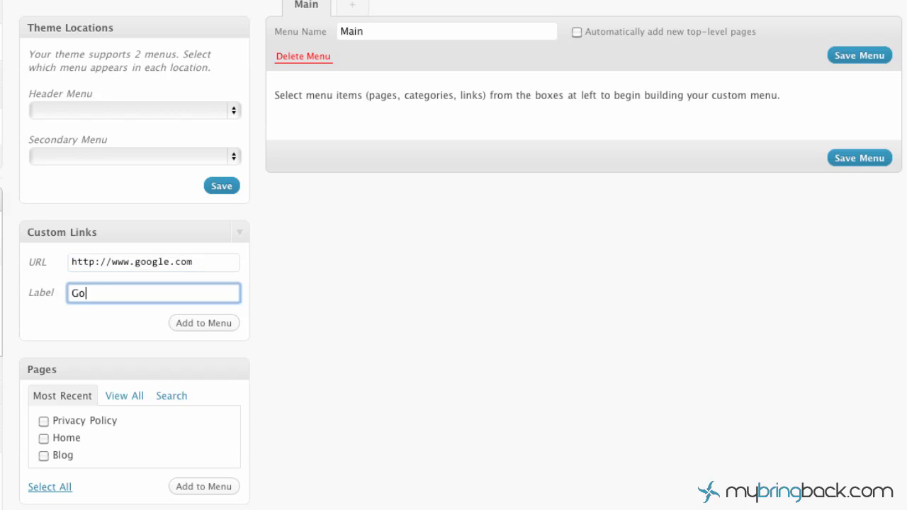
pyautogui.write('ogle')
pyautogui.click(203, 322)
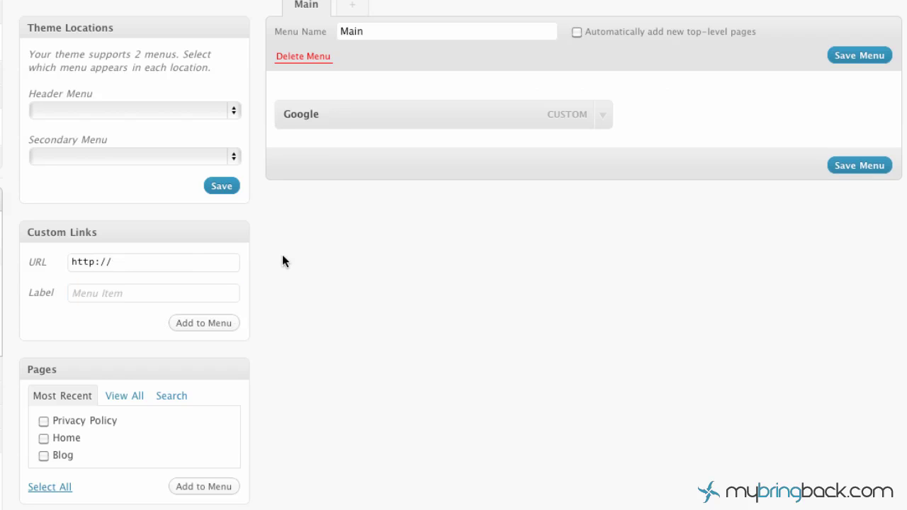
# Add the Home and Blog pages and the Top Lists category to the menu.
pyautogui.scroll(-2, 117, 445)
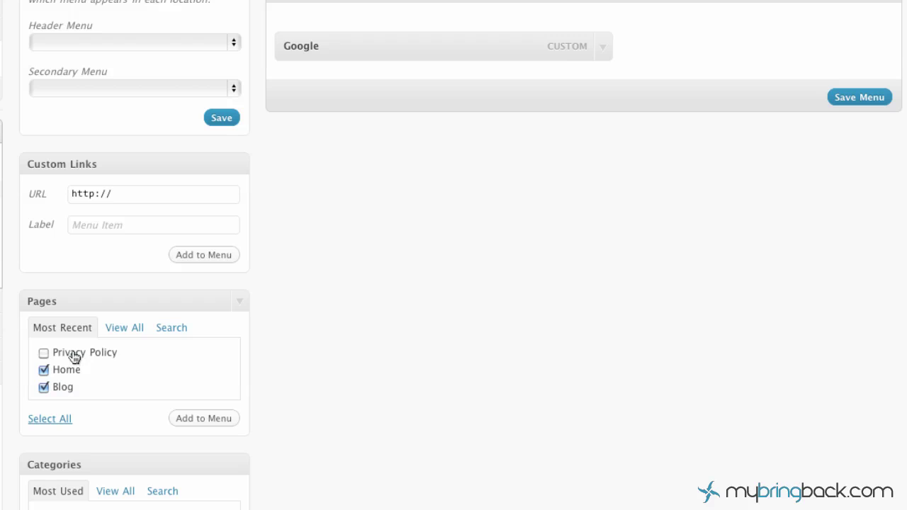
pyautogui.click(212, 419)
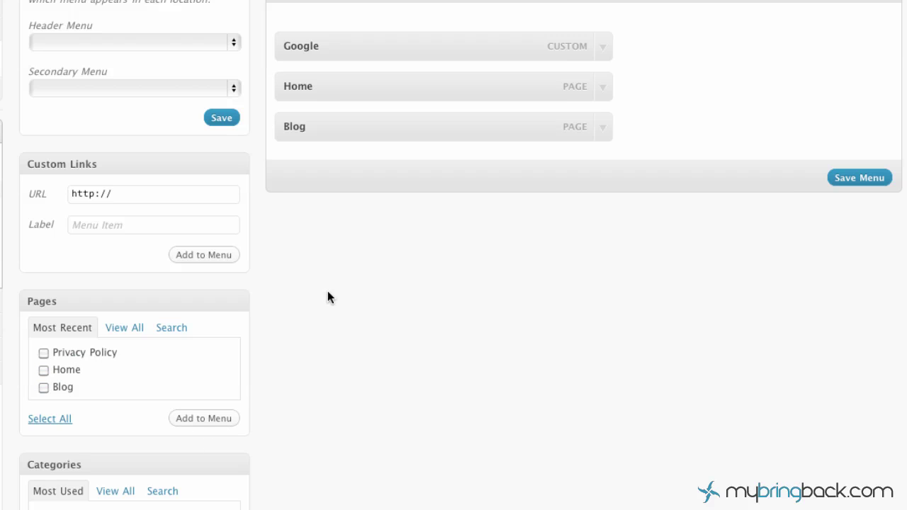
pyautogui.scroll(-3, 294, 294)
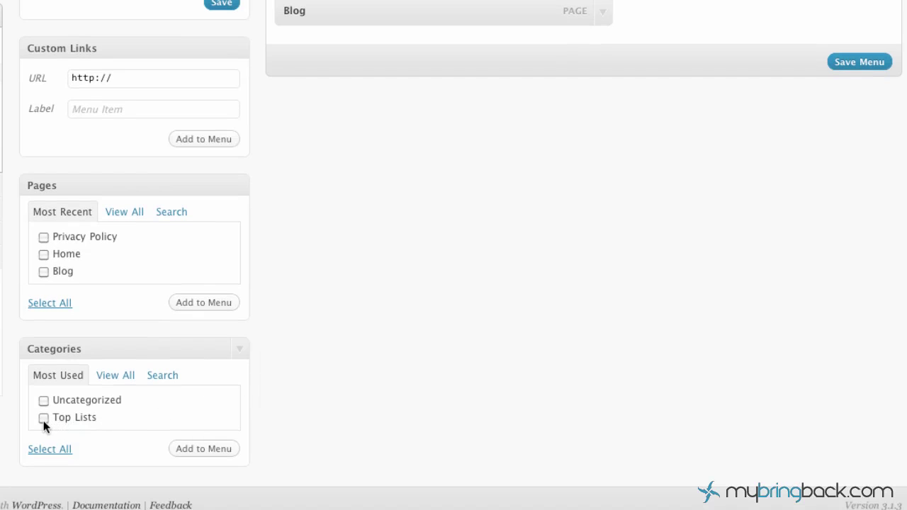
pyautogui.click(196, 443)
pyautogui.scroll(3, 302, 392)
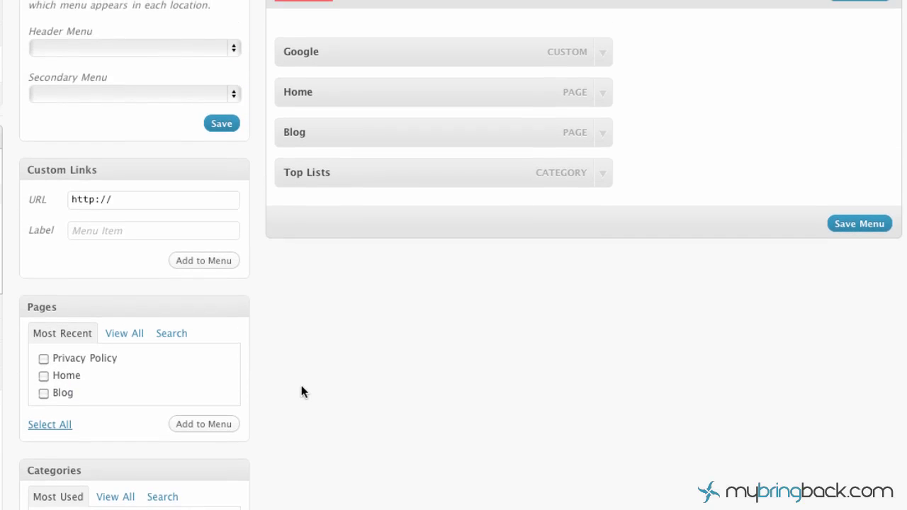
pyautogui.scroll(-1, 250, 342)
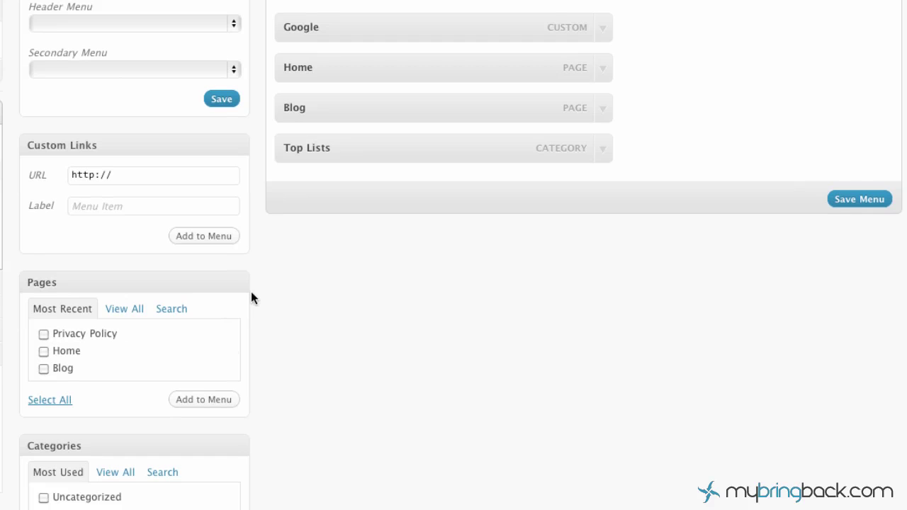
pyautogui.scroll(3, 281, 263)
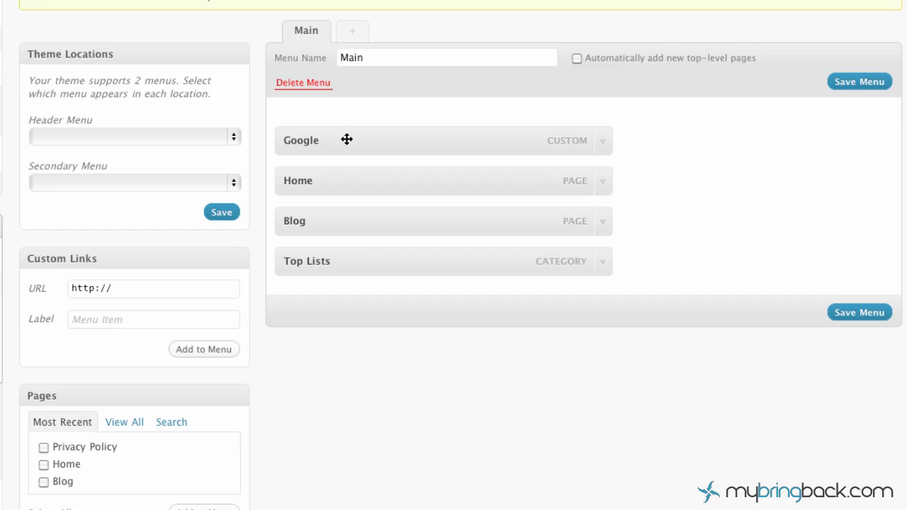
# Rearrange the menu items into the order Home, Blog, Top Lists, Google.
pyautogui.moveTo(346, 140); pyautogui.dragTo(345, 182)
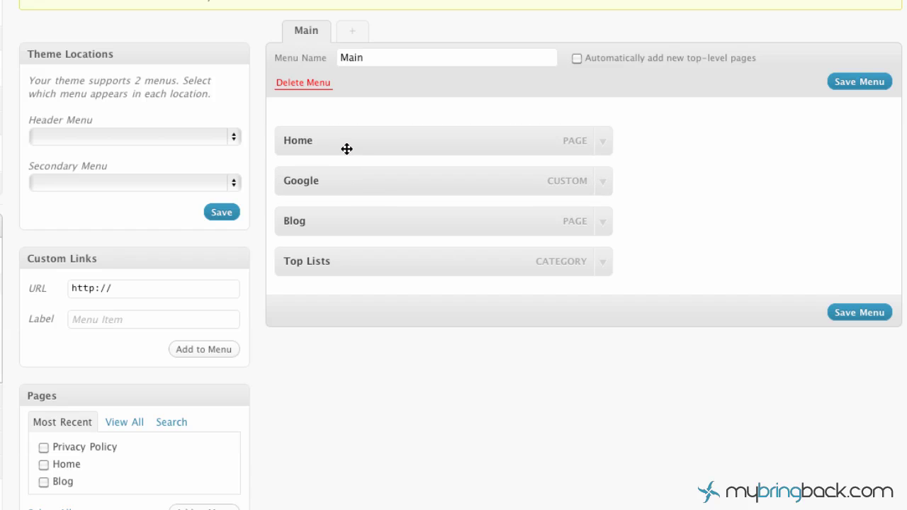
pyautogui.moveTo(346, 145)
pyautogui.mouseDown()
pyautogui.moveTo(347, 138)
pyautogui.moveTo(347, 147)
pyautogui.mouseUp()
pyautogui.moveTo(326, 224); pyautogui.dragTo(318, 183)
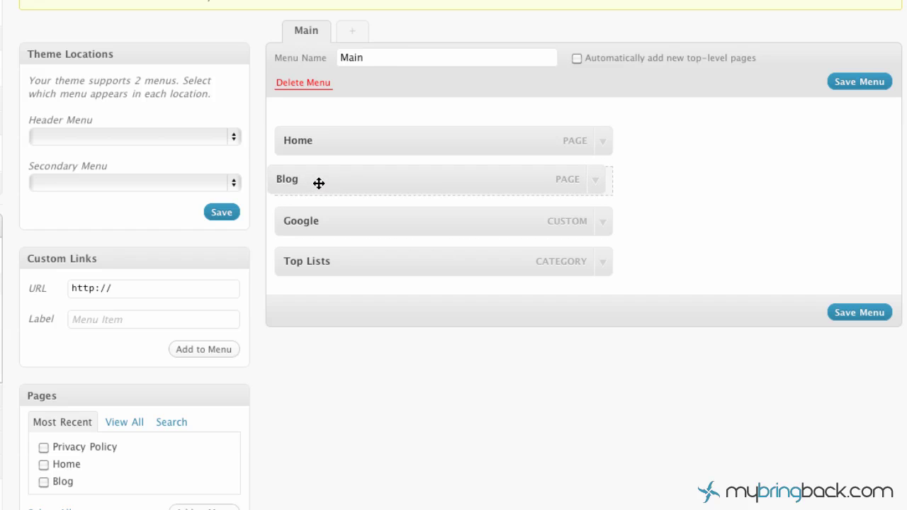
pyautogui.moveTo(313, 257); pyautogui.dragTo(325, 224)
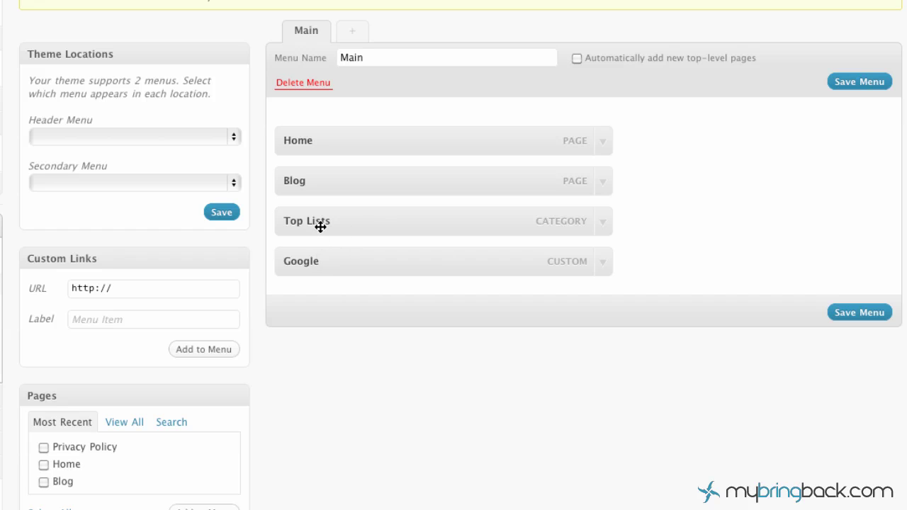
# Indent Google as a sub-item under Top Lists and save the Main menu.
pyautogui.moveTo(306, 259); pyautogui.dragTo(350, 257)
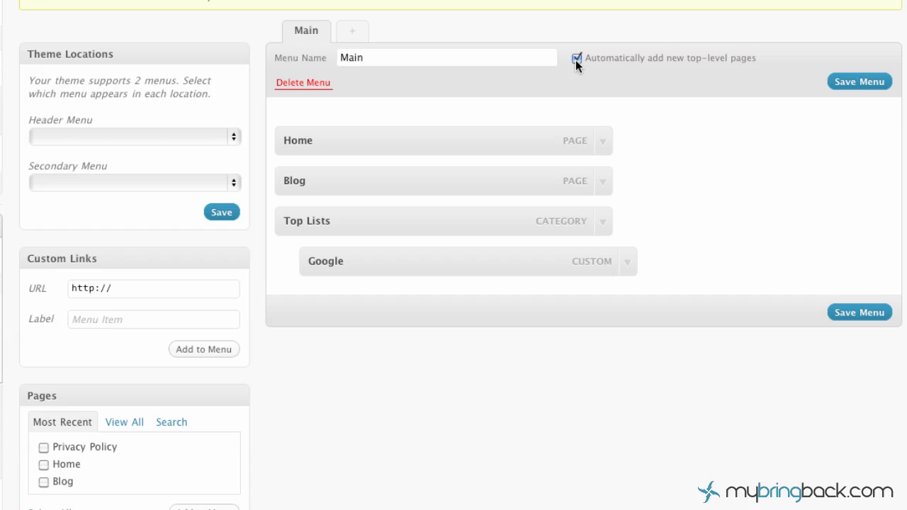
pyautogui.click(851, 82)
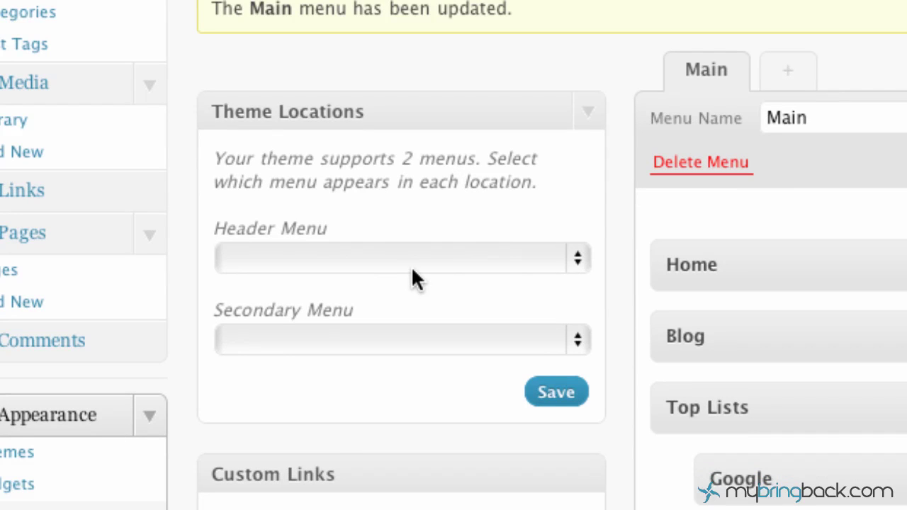
# Select Main for the Header Menu theme location and save the assignment.
pyautogui.click(363, 263)
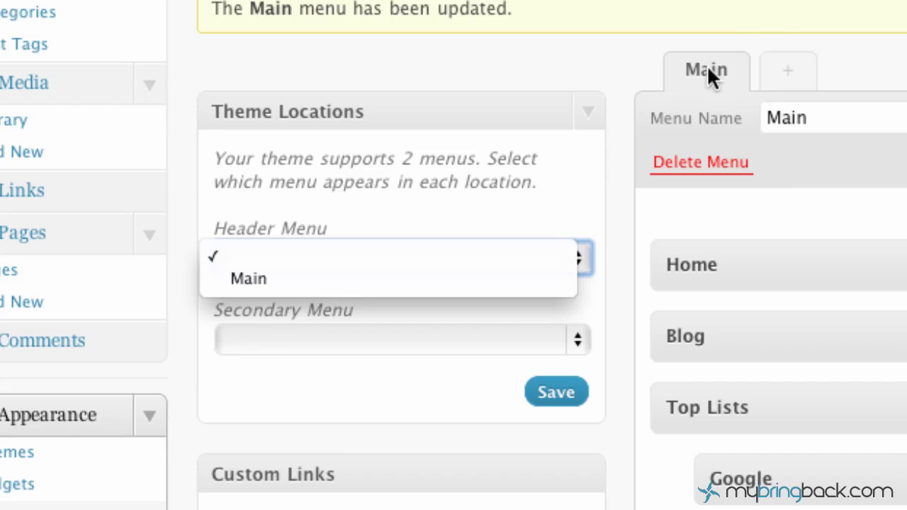
pyautogui.click(319, 280)
pyautogui.click(581, 410)
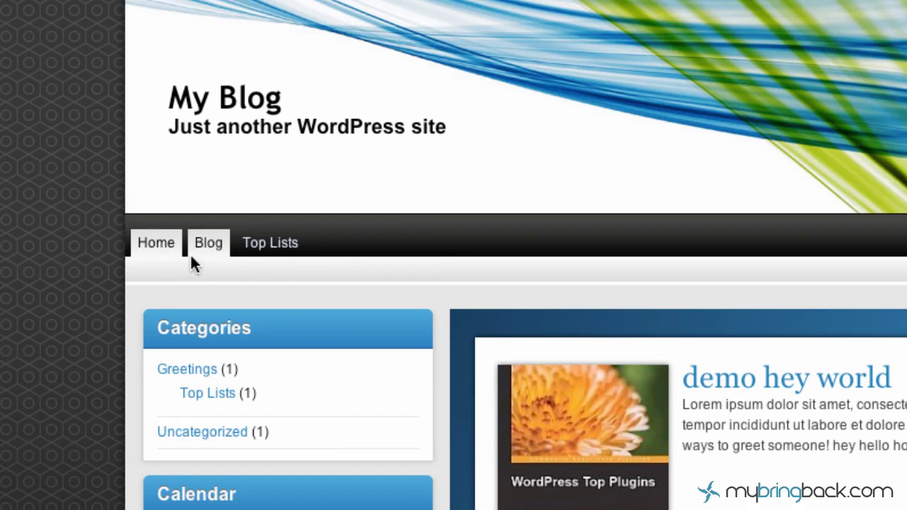
# Reveal the Google dropdown under Top Lists in the live site's header menu.
pyautogui.moveTo(287, 248)
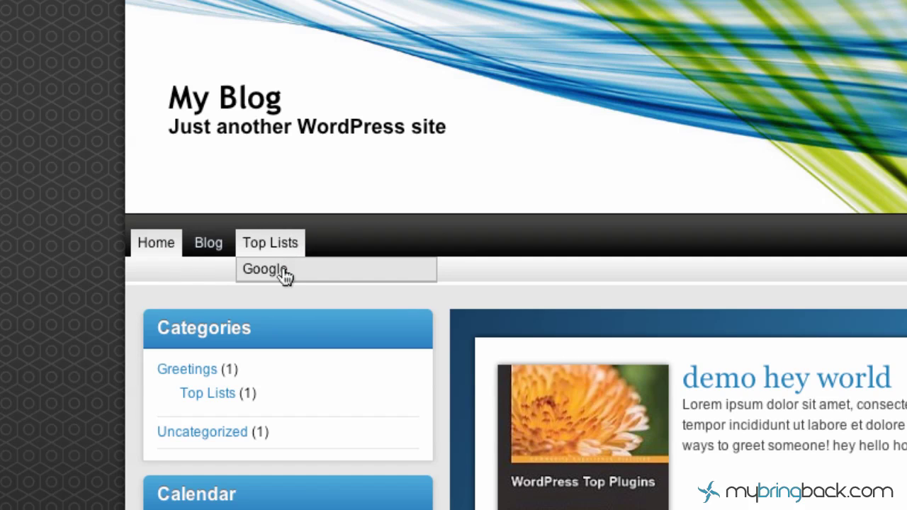